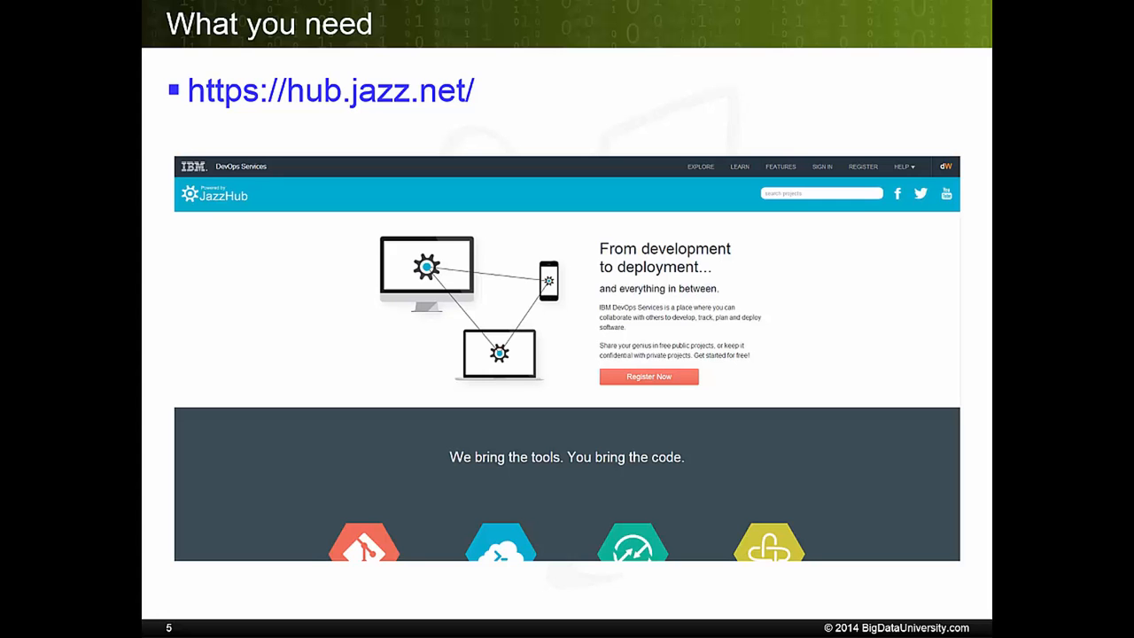
pyautogui.press('Right')
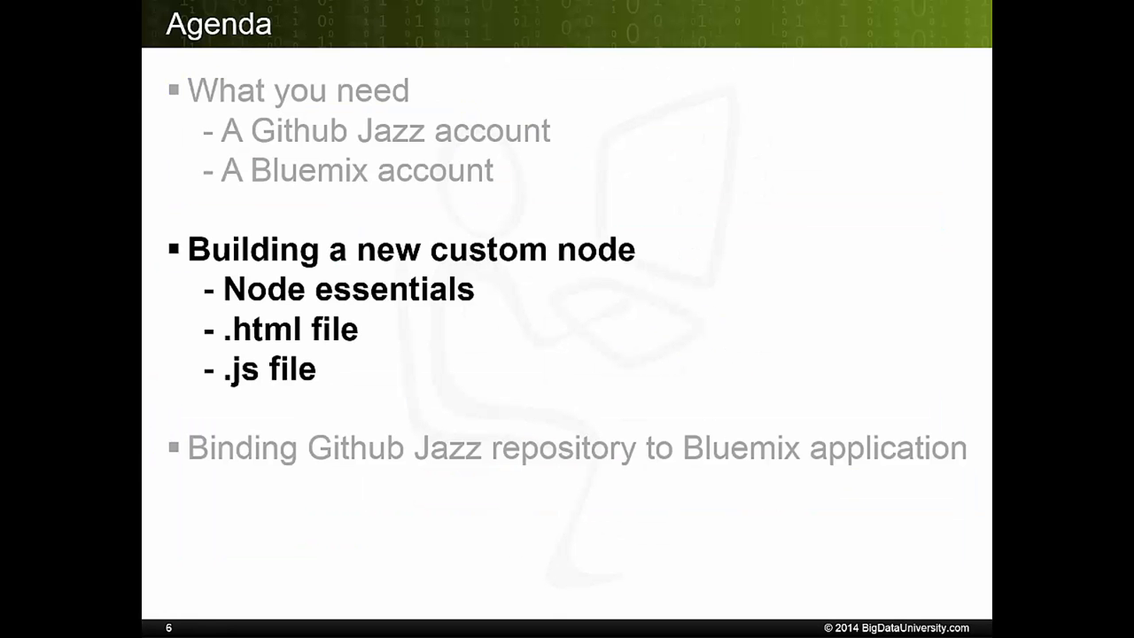
pyautogui.press('Right')
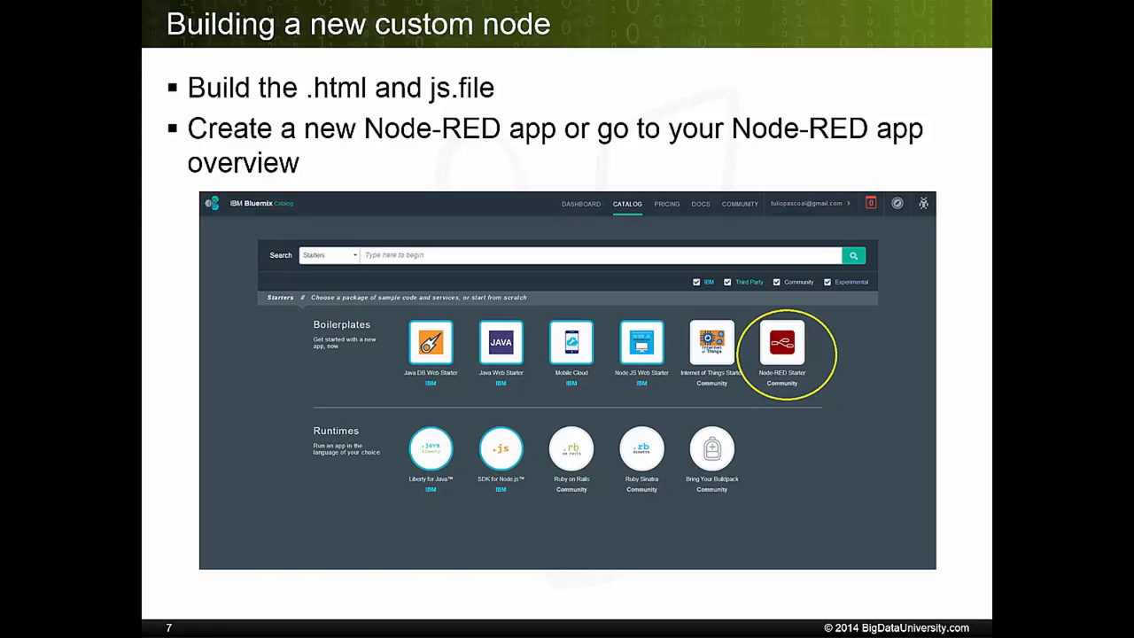
pyautogui.press('Right')
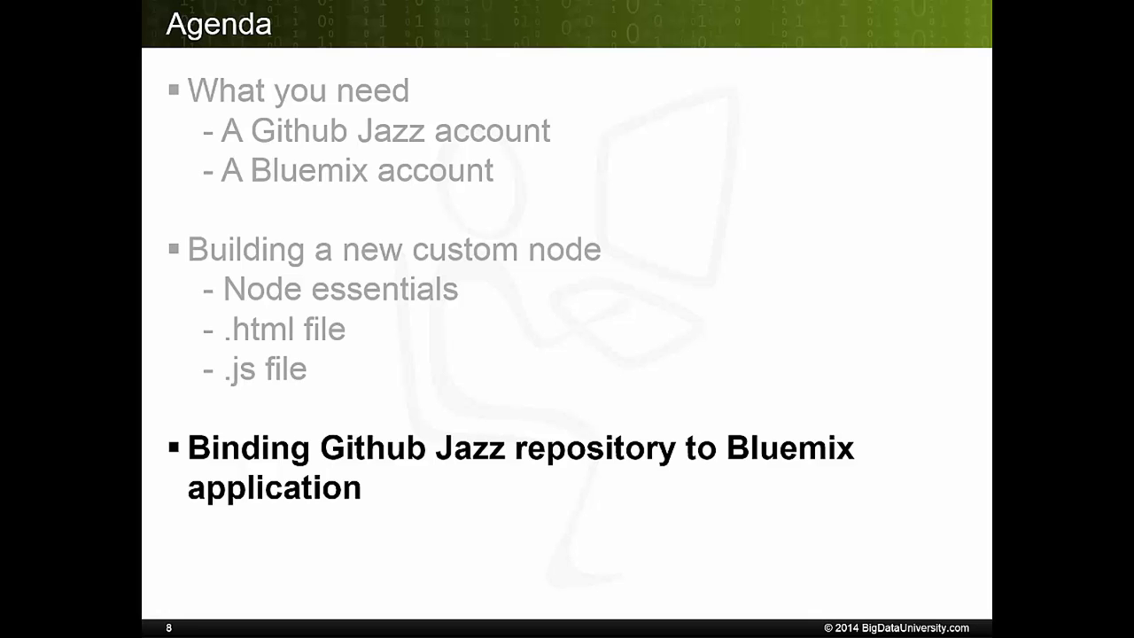
pyautogui.press('Right')
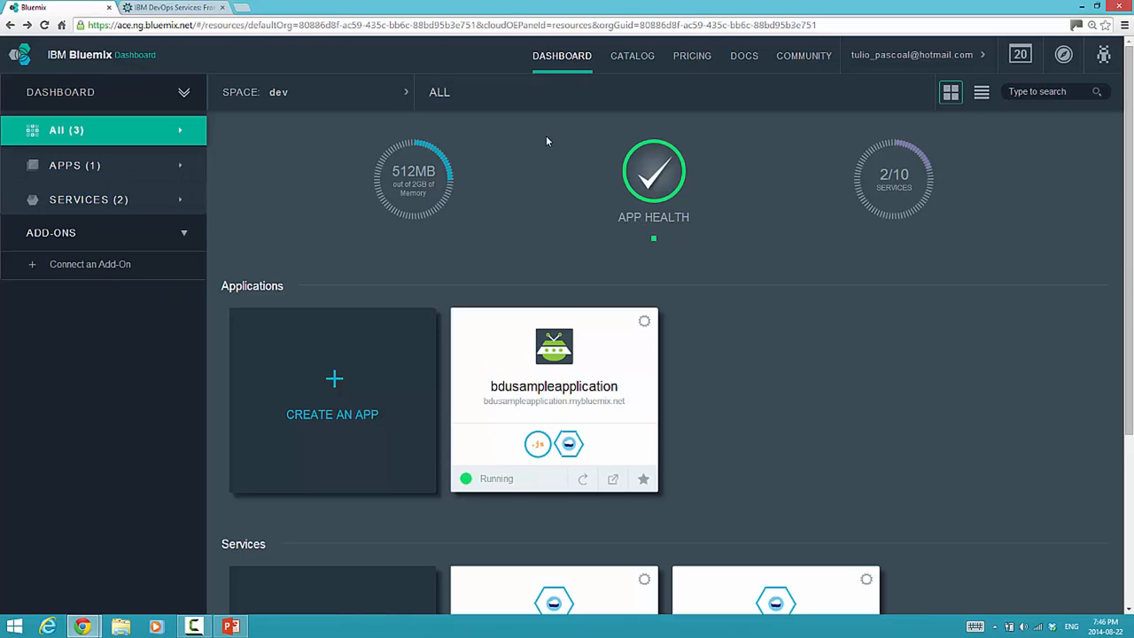
# - Open the Node-RED Starter boilerplate from the Bluemix catalog
pyautogui.click(626, 59)
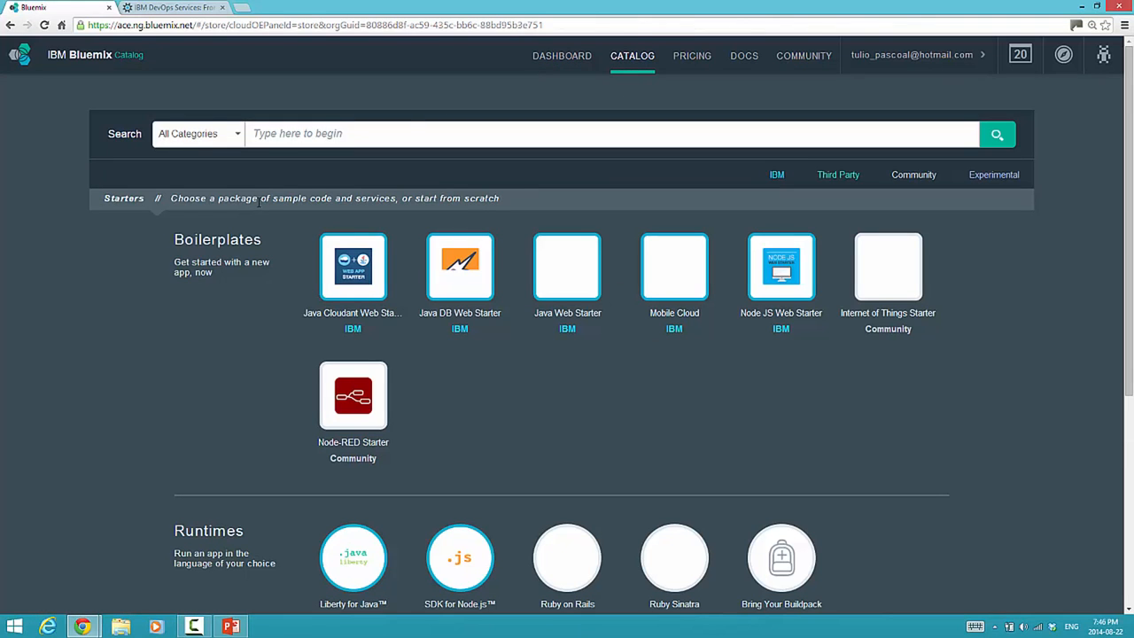
pyautogui.moveTo(175, 241); pyautogui.dragTo(261, 241)
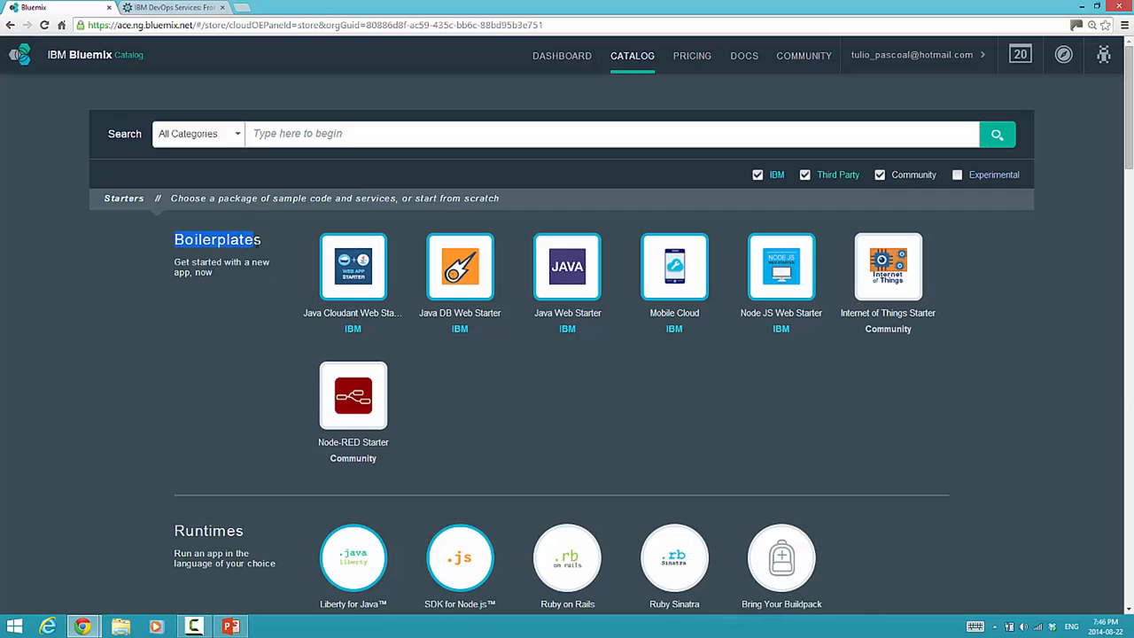
pyautogui.click(485, 383)
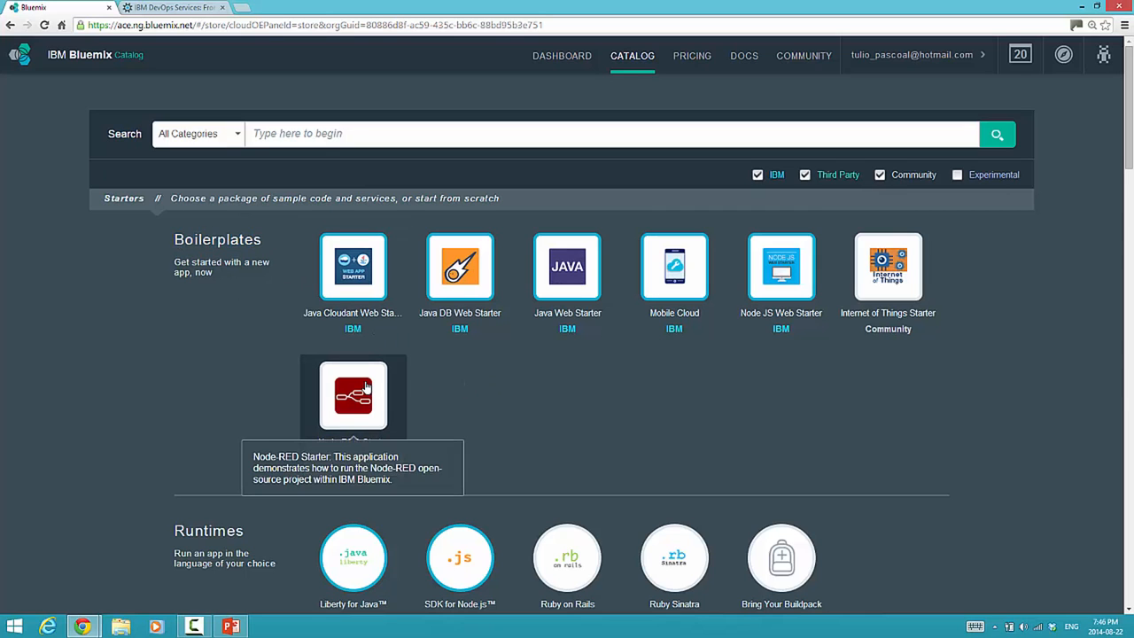
pyautogui.click(367, 387)
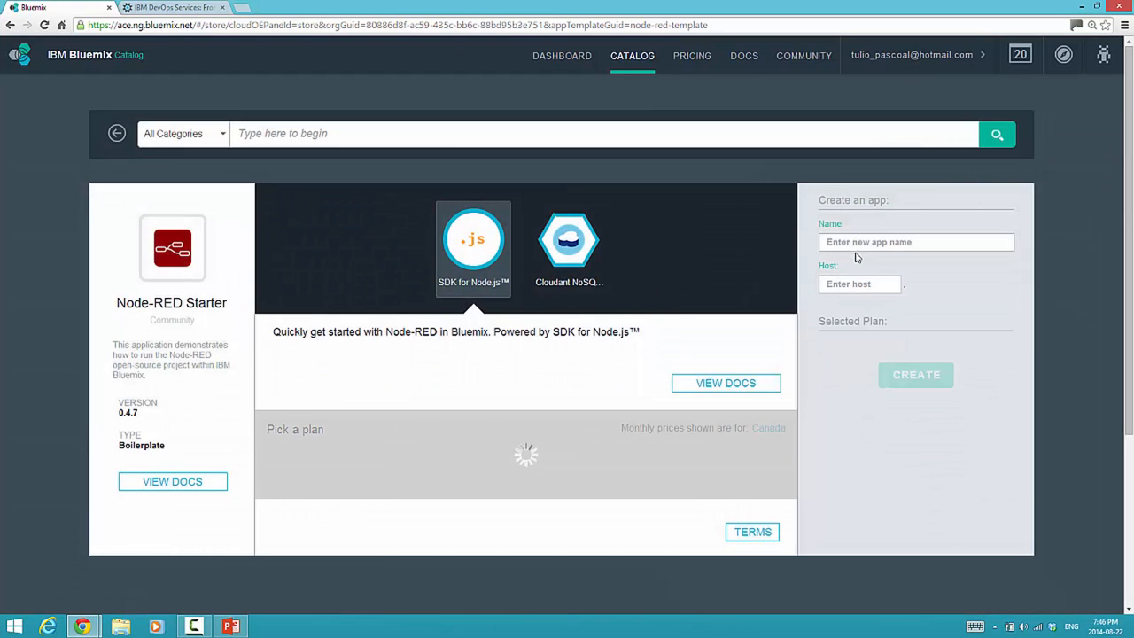
# - Create the Node-RED app with the name and host nodererbindinggit, keeping the Default and Shared plans
pyautogui.click(852, 242)
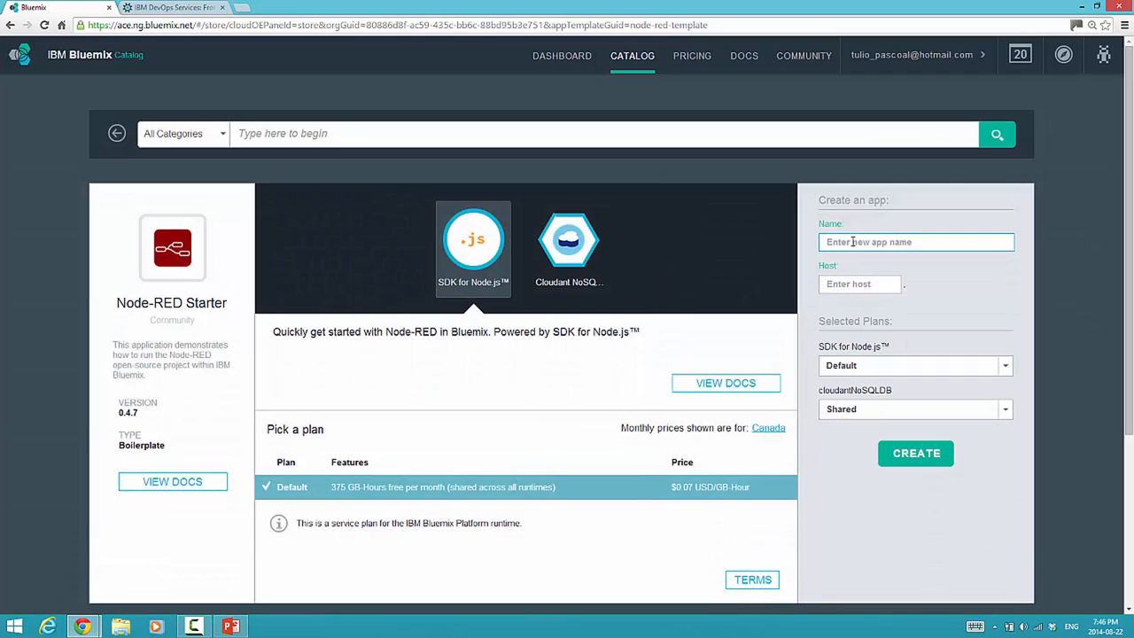
pyautogui.write('nodered')
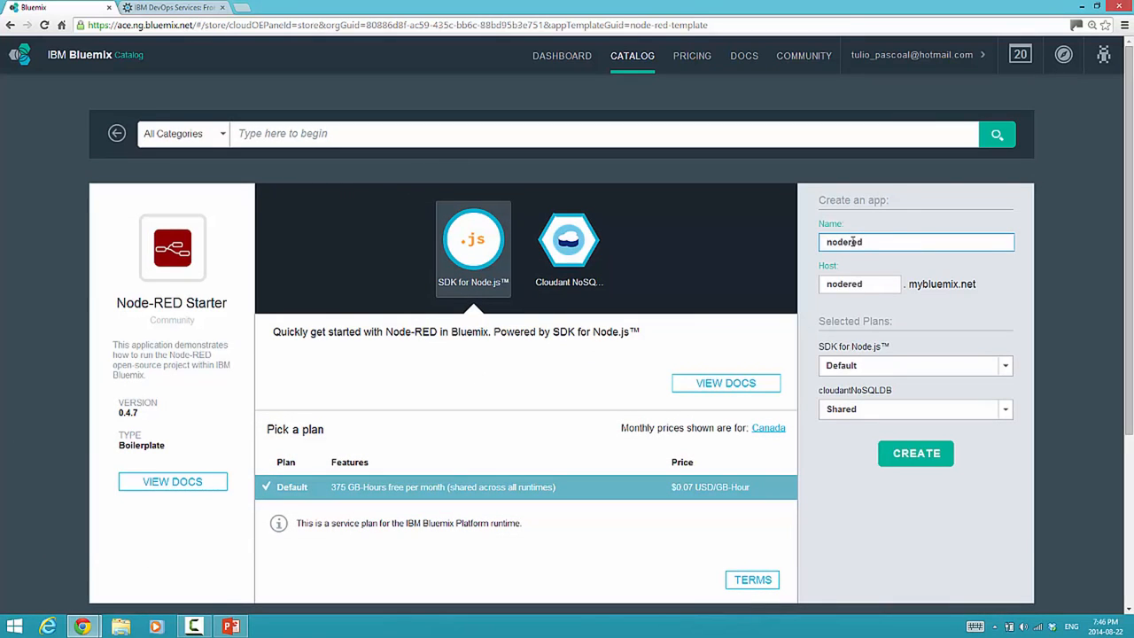
pyautogui.write('de')
pyautogui.press('BackSpace')
pyautogui.press('BackSpace')
pyautogui.press('BackSpace')
pyautogui.write('rbindinggit')
pyautogui.press('Tab')
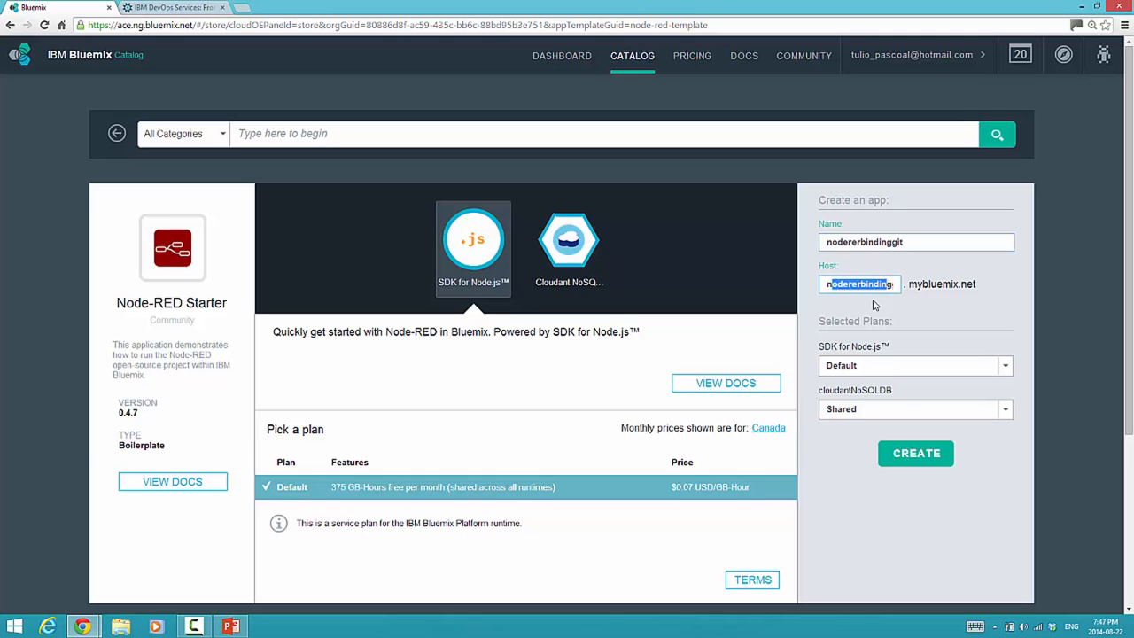
pyautogui.click(916, 460)
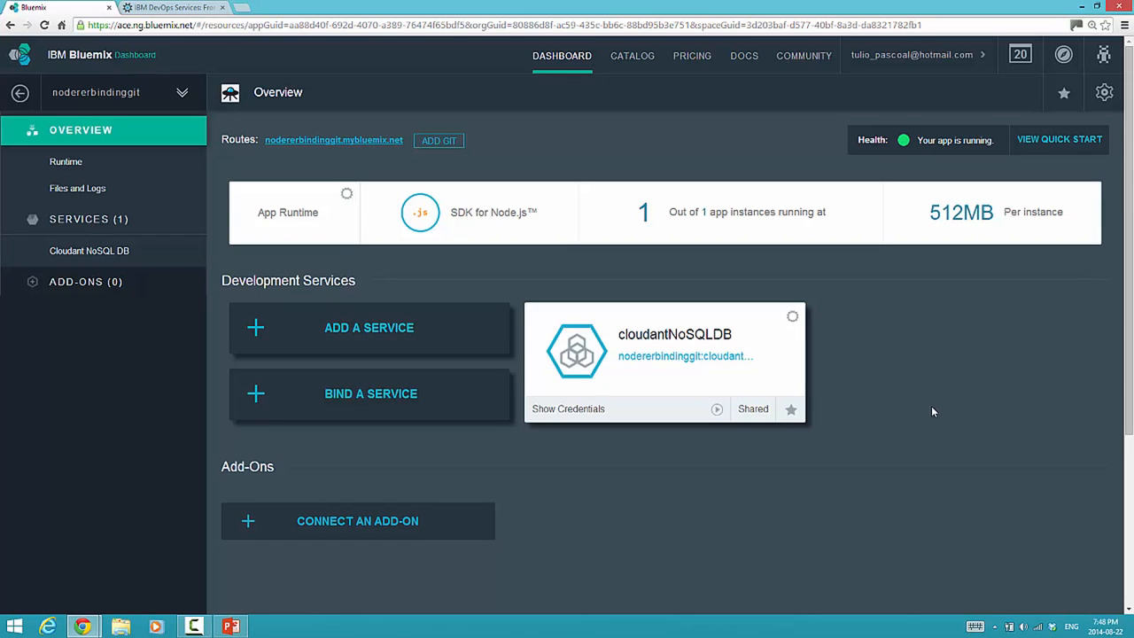
# - Start adding a Git repository to the app and confirm the IBM identity with the account password
pyautogui.click(442, 148)
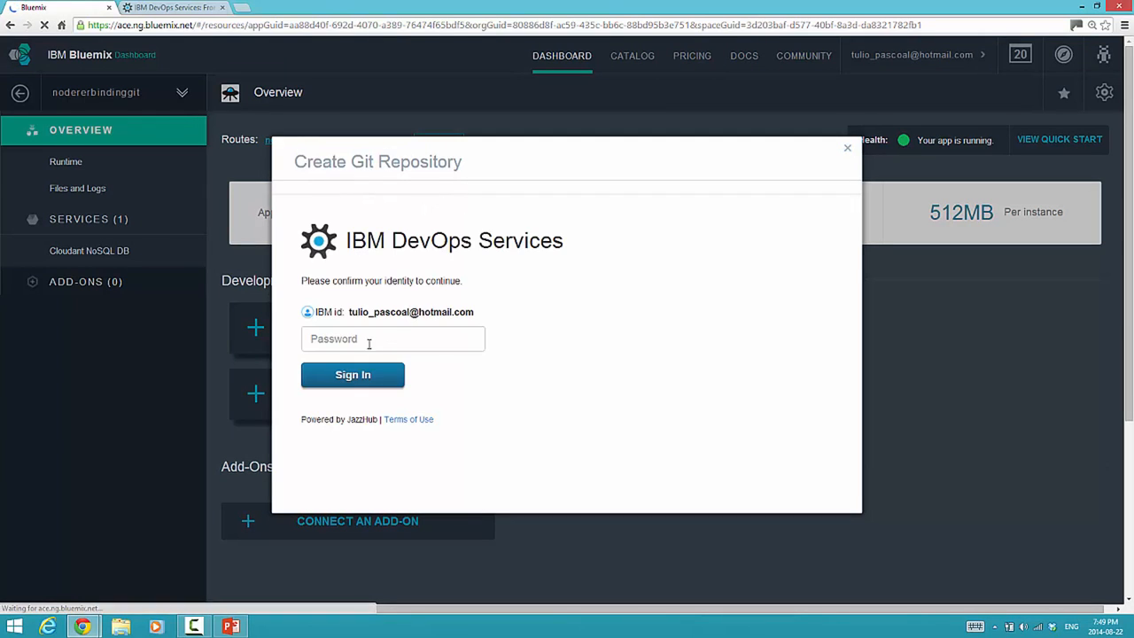
pyautogui.click(365, 338)
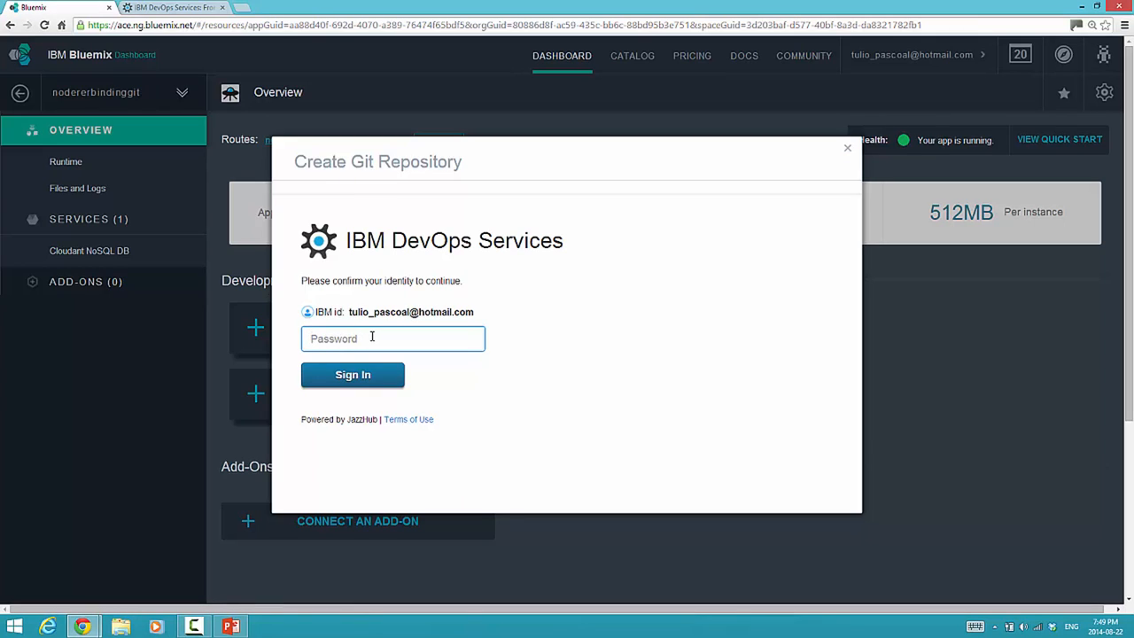
pyautogui.write('********')
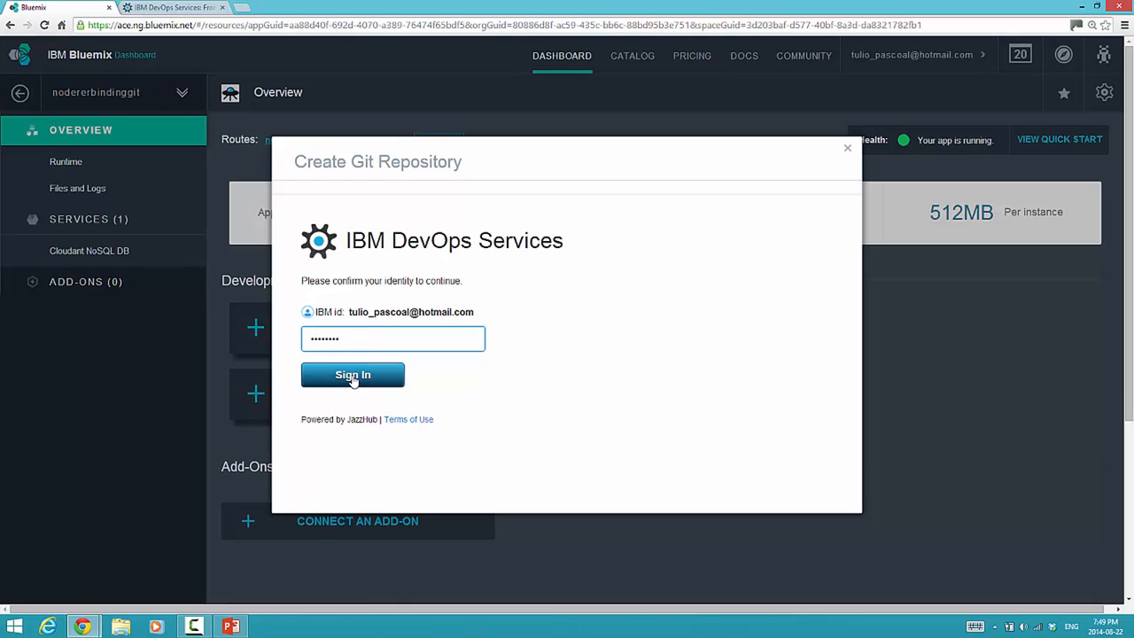
pyautogui.click(355, 376)
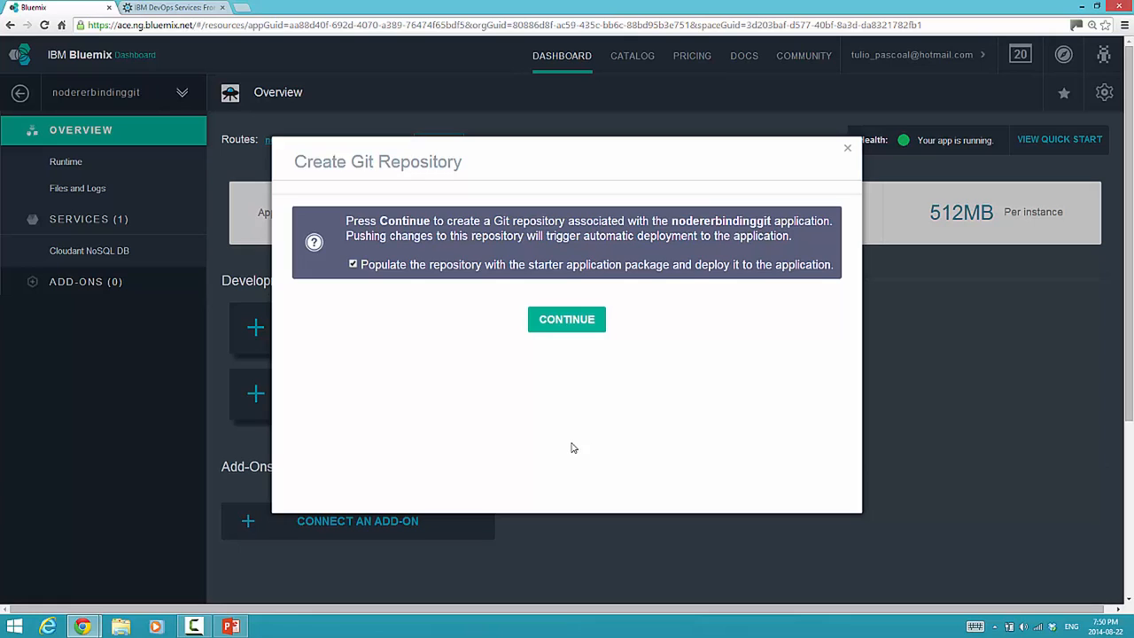
# - Create the Git repository with the starter application package populated and deployed, and dismiss the confirmation
pyautogui.click(352, 266)
pyautogui.click(353, 266)
pyautogui.click(568, 323)
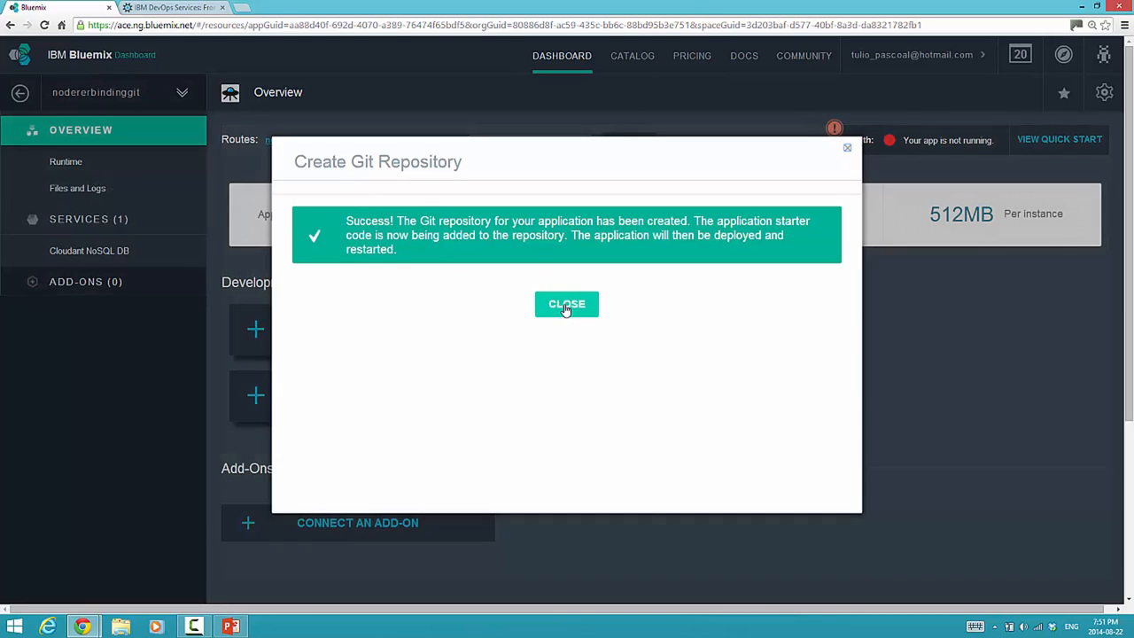
pyautogui.click(567, 304)
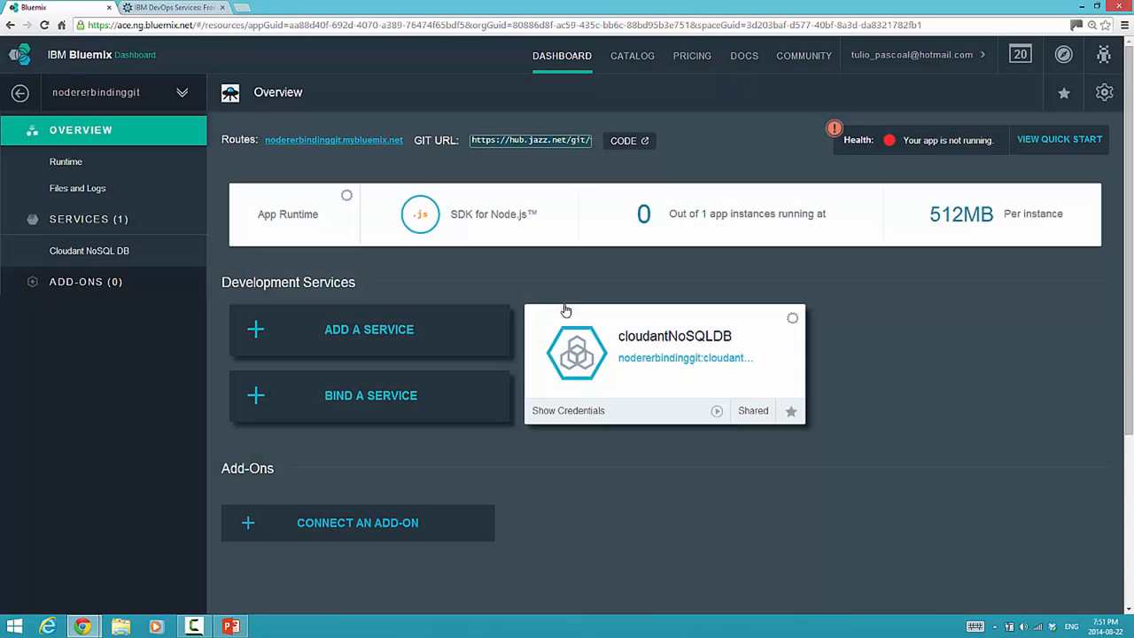
# - Inspect the app's Git URL and open the repository's code in IBM DevOps Services
pyautogui.moveTo(413, 140); pyautogui.dragTo(601, 140)
pyautogui.click(459, 141)
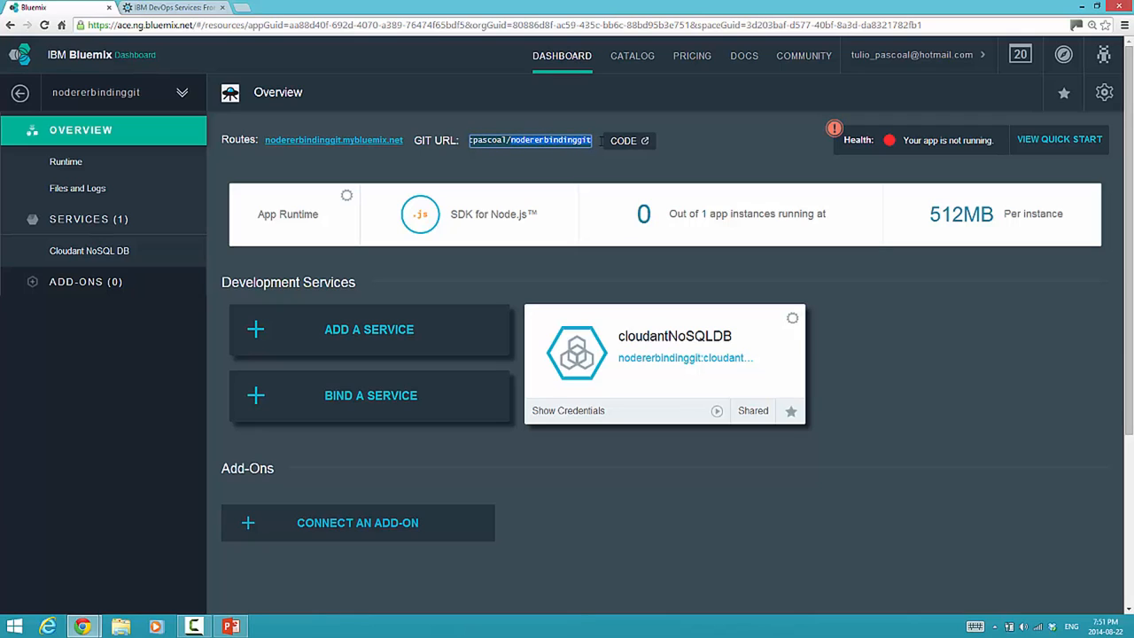
pyautogui.click(542, 161)
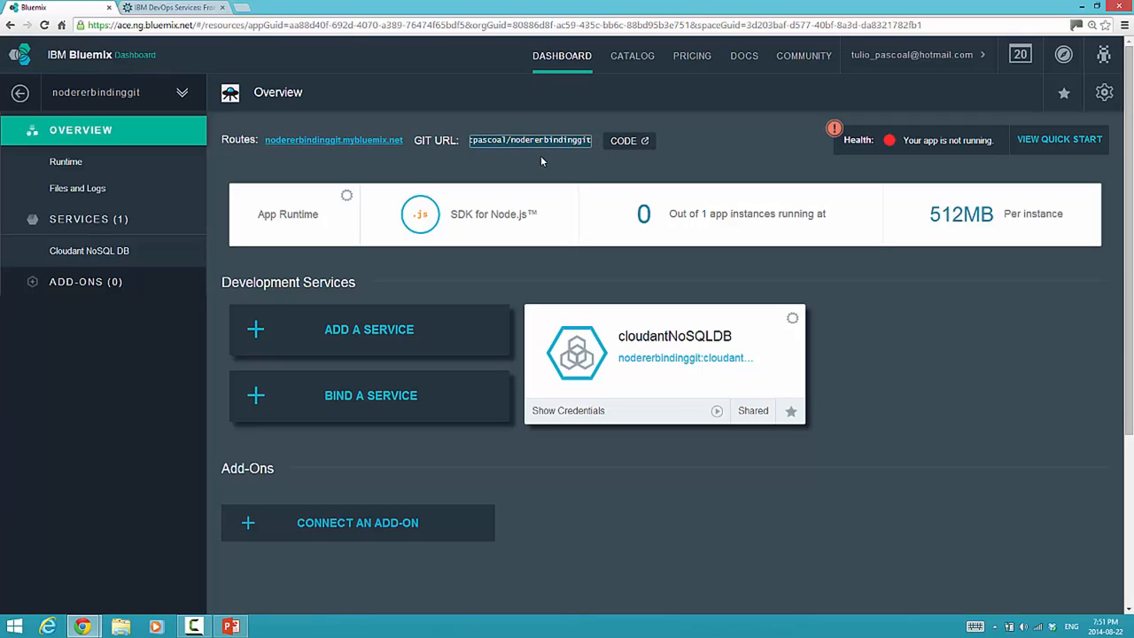
pyautogui.click(631, 144)
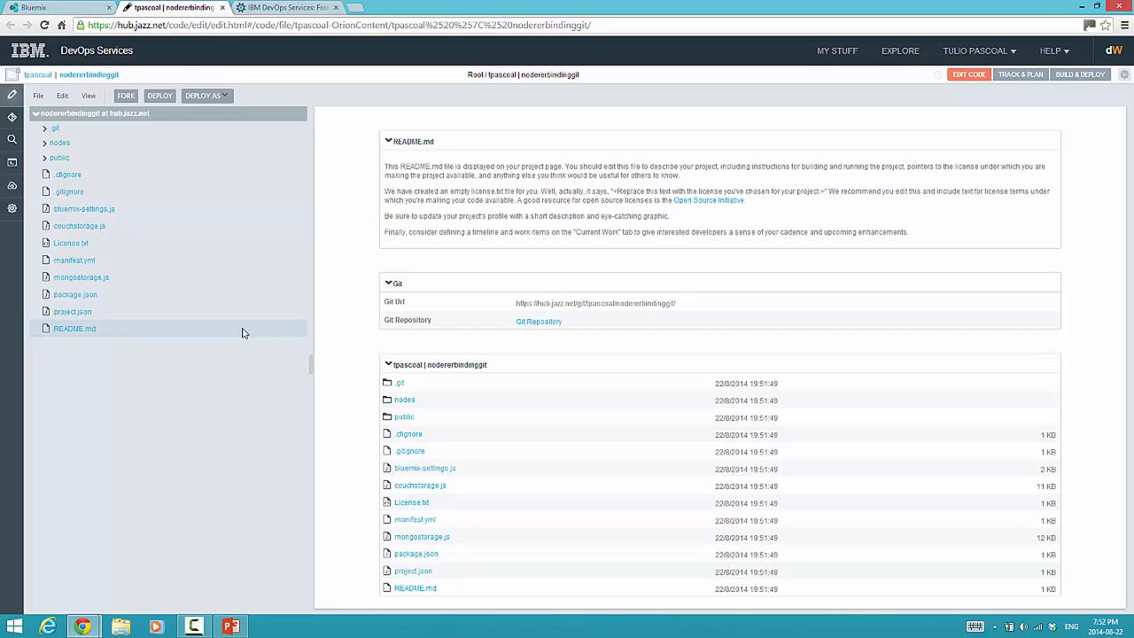
# - Open the repository's nodes folder and view its contents
pyautogui.click(401, 401)
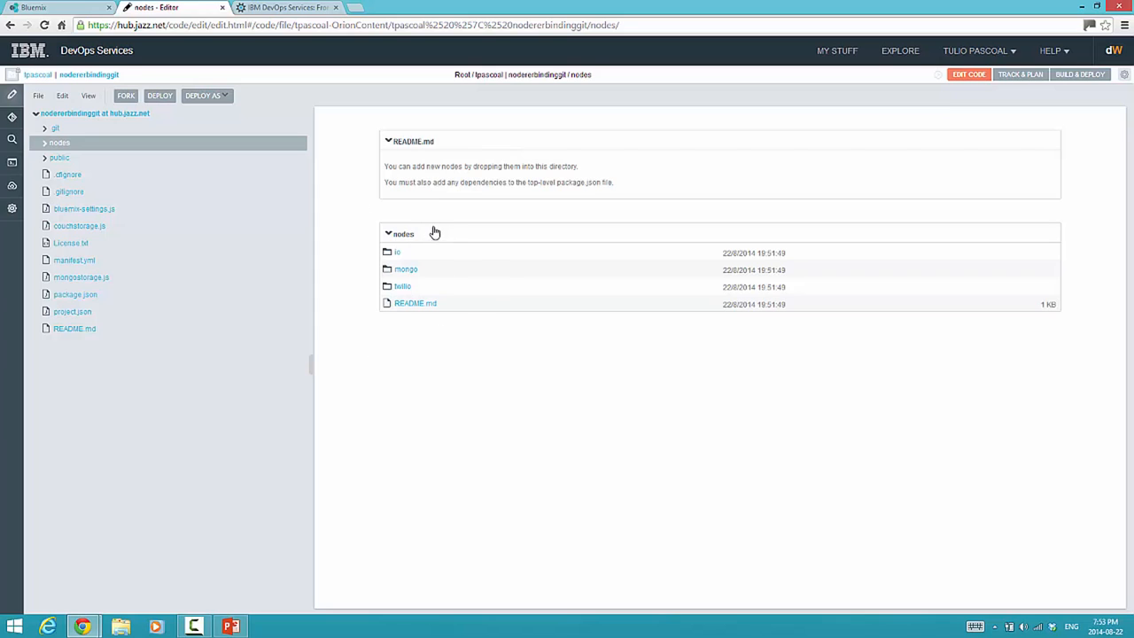
pyautogui.moveTo(410, 234); pyautogui.dragTo(443, 241)
pyautogui.doubleClick(404, 237)
pyautogui.click(471, 331)
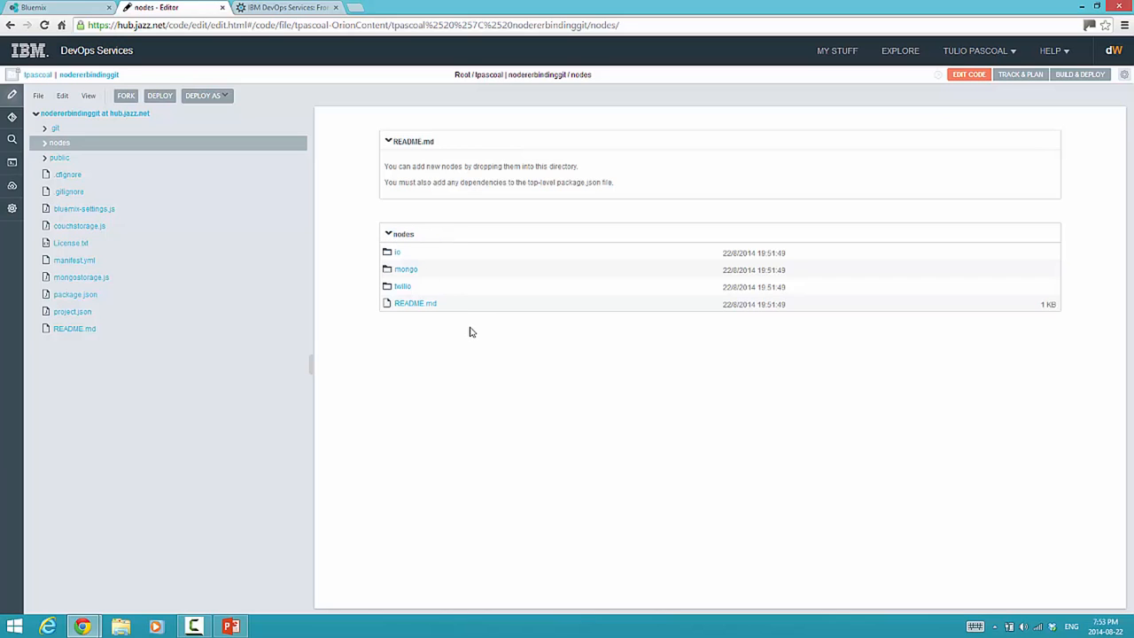